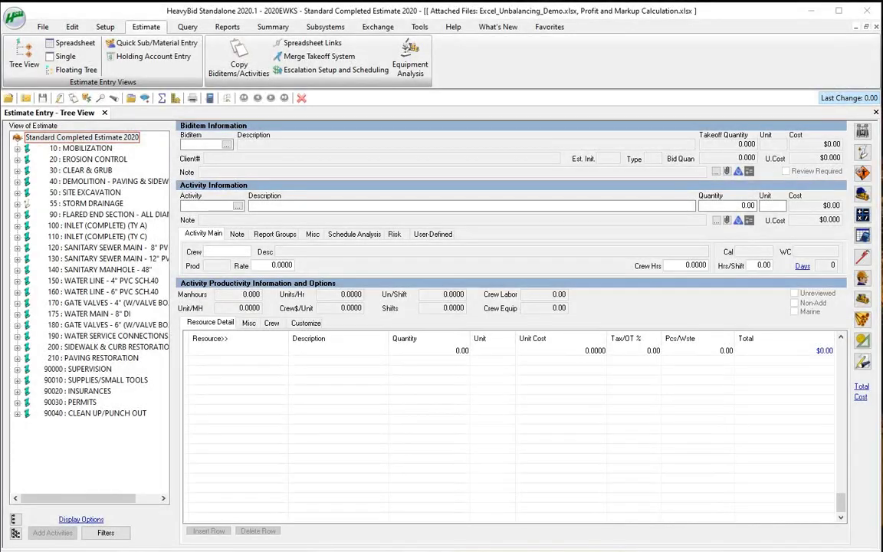
Step: Expand biditem 120, open activity 558010 Install Sanitary Sewer Main - 8", and select its 4.5000 shifts value
{"action": "double_click", "coordinate": [130, 248]}
{"action": "left_click", "coordinate": [130, 259]}
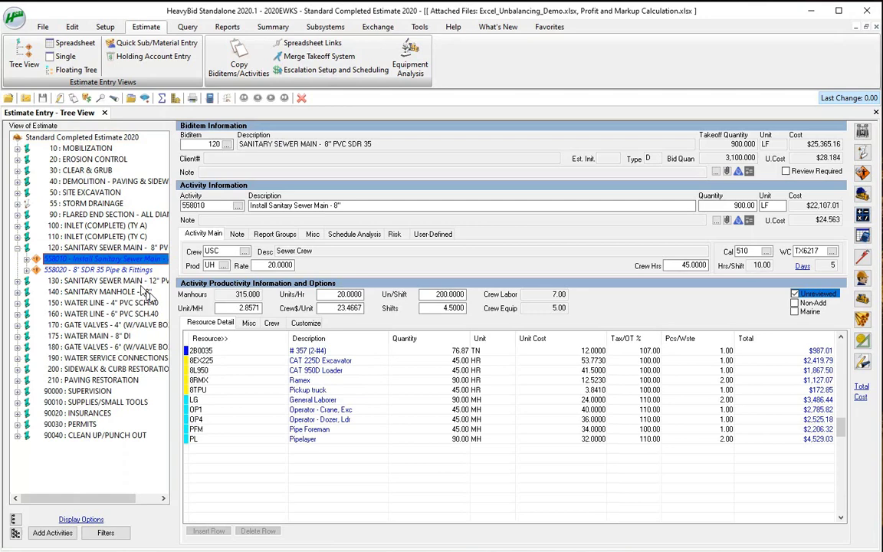
{"action": "left_click", "coordinate": [440, 308]}
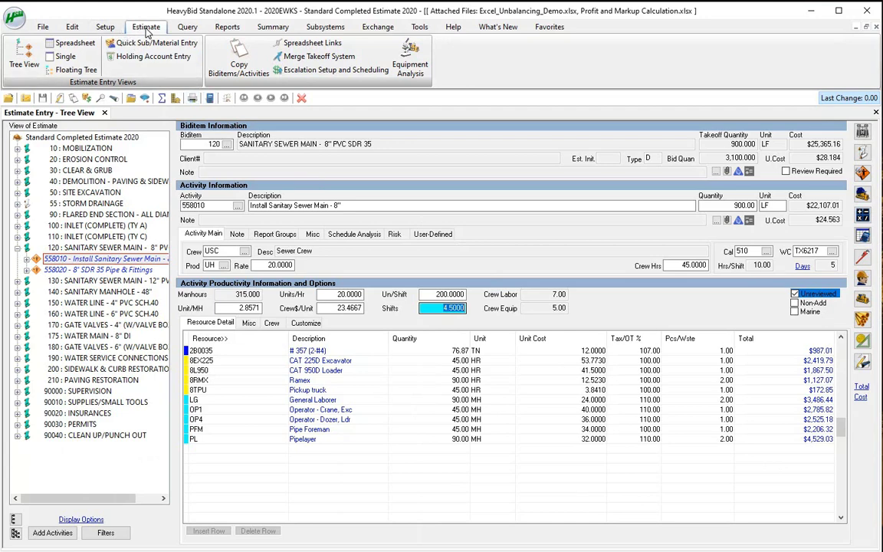
Step: Switch the estimate to Spreadsheet view showing All Biditems, filtered to Only Activities With a Crew
{"action": "left_click", "coordinate": [73, 45]}
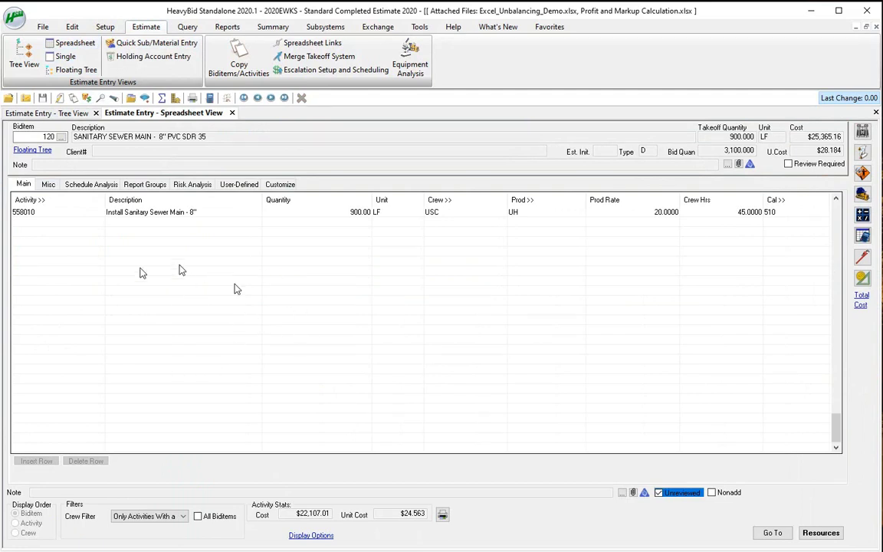
{"action": "left_click", "coordinate": [198, 515]}
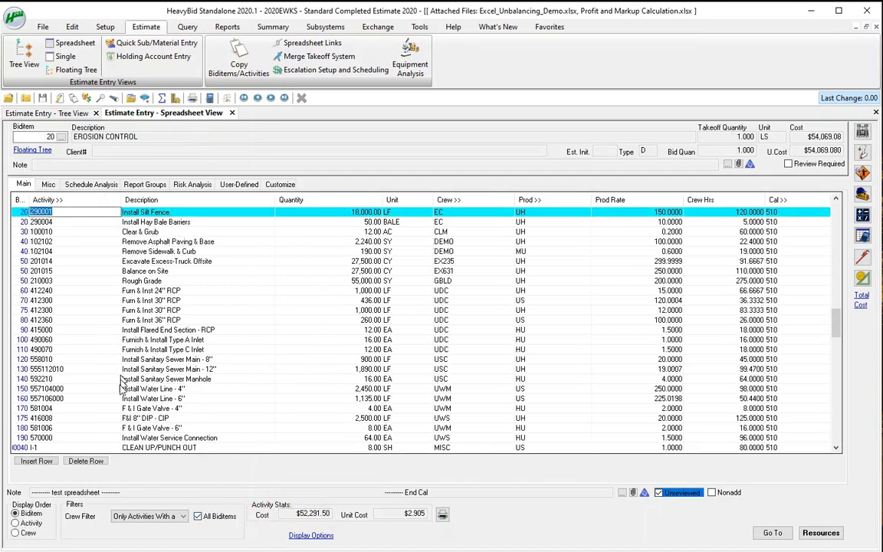
{"action": "left_click", "coordinate": [183, 516]}
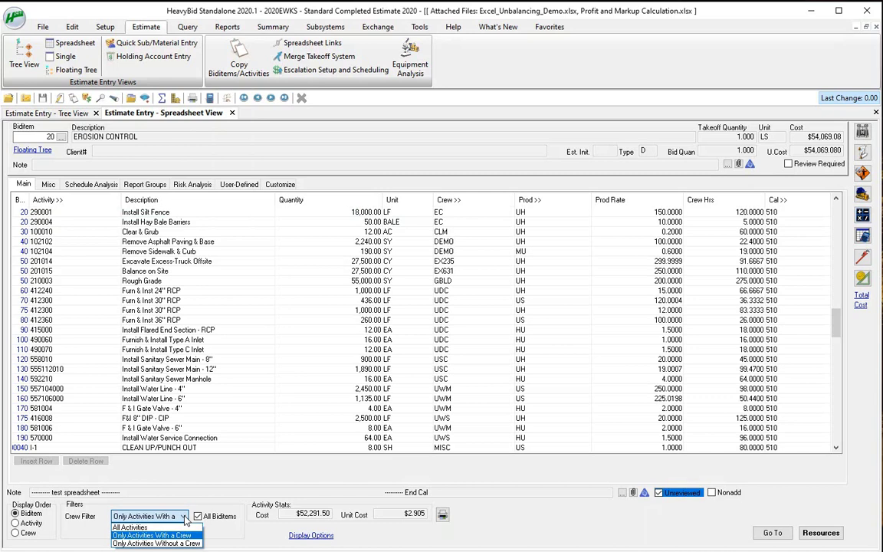
{"action": "left_click", "coordinate": [142, 535]}
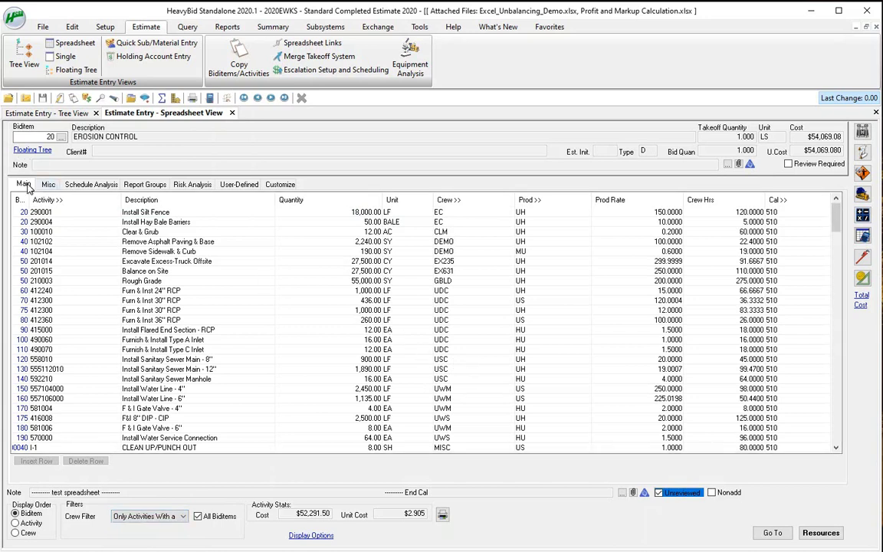
Step: Show the Schedule Analysis columns and review Install Silt Fence's days, shifts, production code and crew hours
{"action": "left_click", "coordinate": [84, 188]}
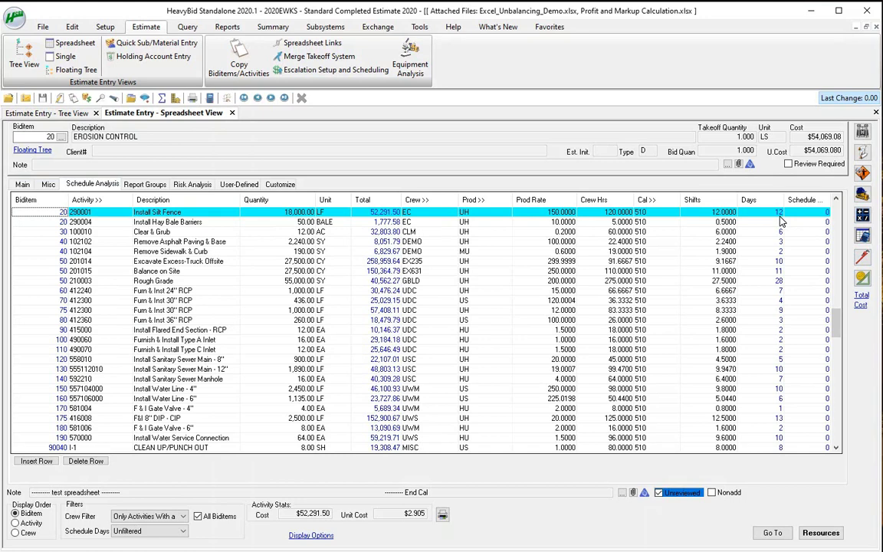
{"action": "left_click", "coordinate": [779, 214]}
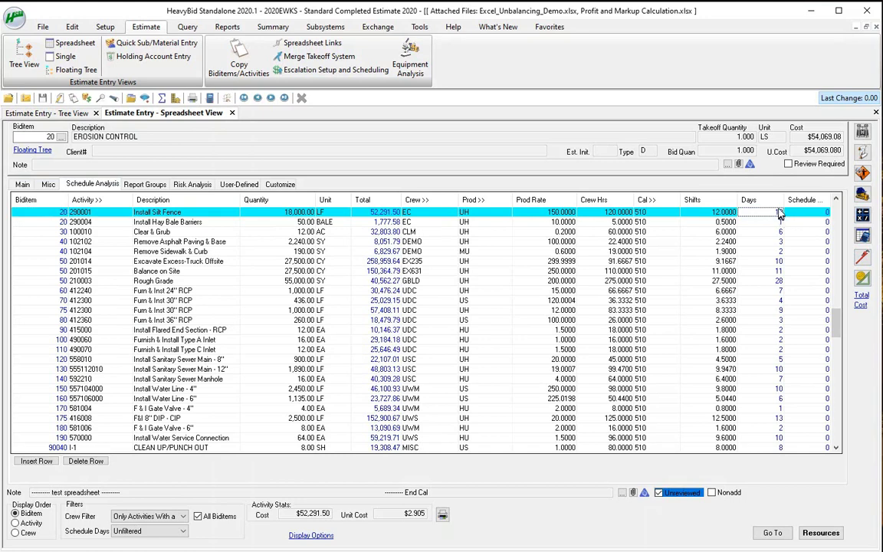
{"action": "left_click", "coordinate": [782, 340]}
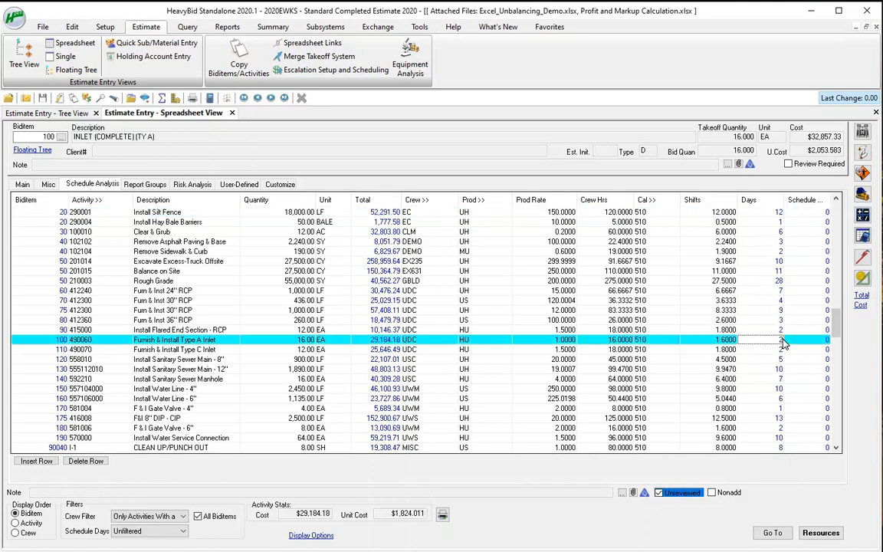
{"action": "left_click", "coordinate": [724, 212]}
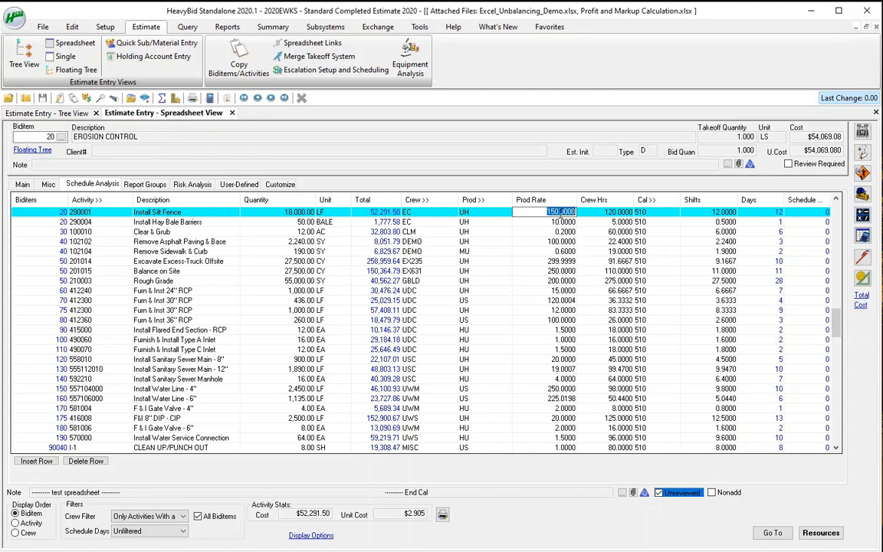
{"action": "left_click", "coordinate": [490, 212]}
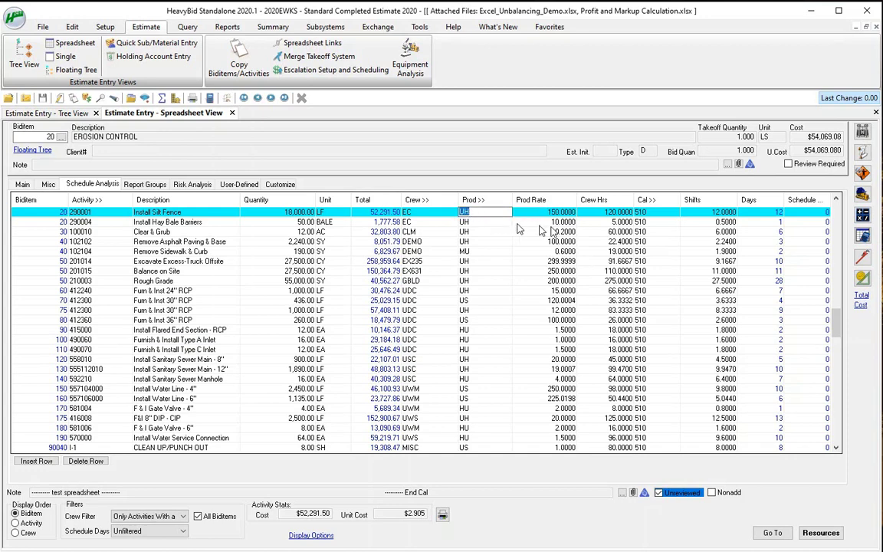
{"action": "left_click", "coordinate": [620, 213]}
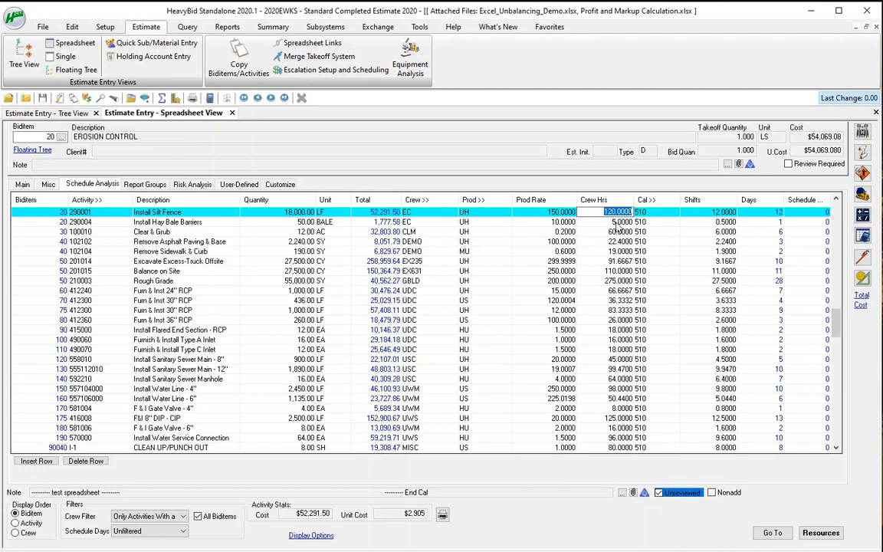
Step: Set Install Silt Fence's production rate to 140, recalculating shifts to 12.8571 and days to 13
{"action": "left_click", "coordinate": [560, 214]}
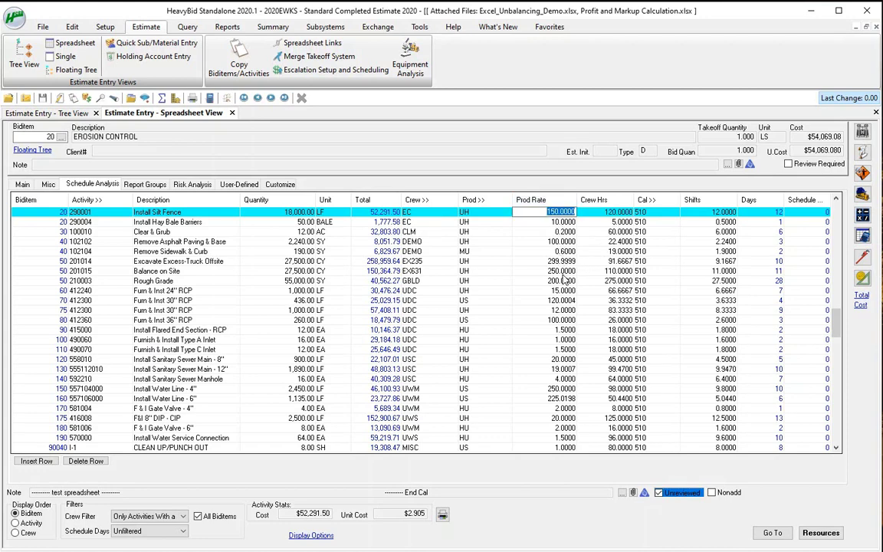
{"action": "type", "text": "140"}
{"action": "key", "text": "Return"}
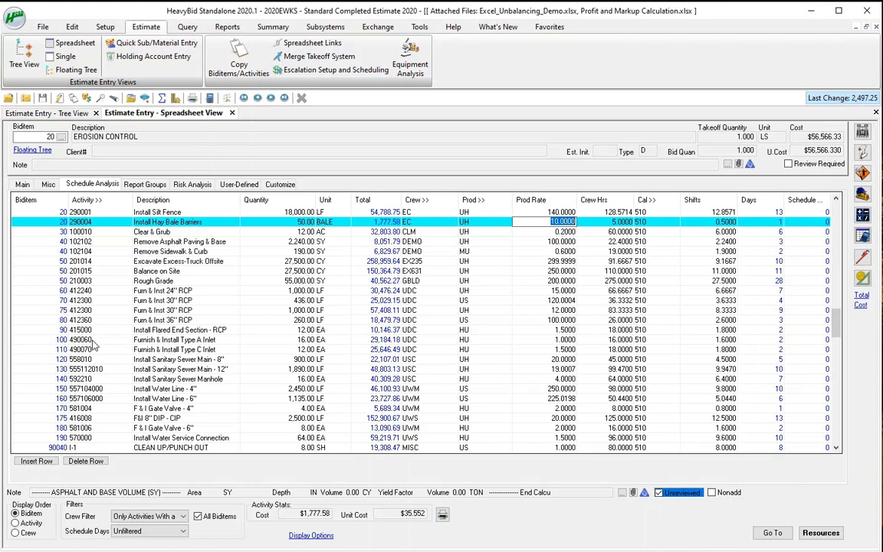
{"action": "left_click", "coordinate": [55, 339]}
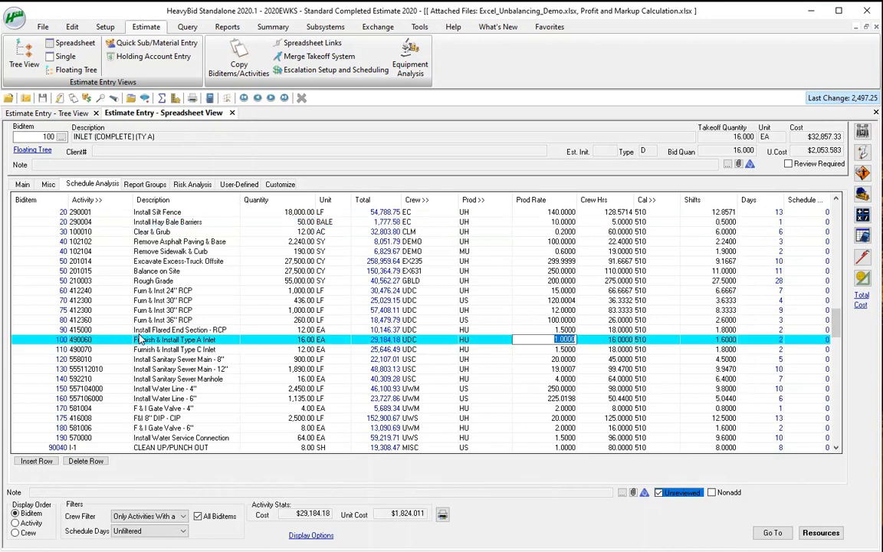
{"action": "right_click", "coordinate": [88, 340]}
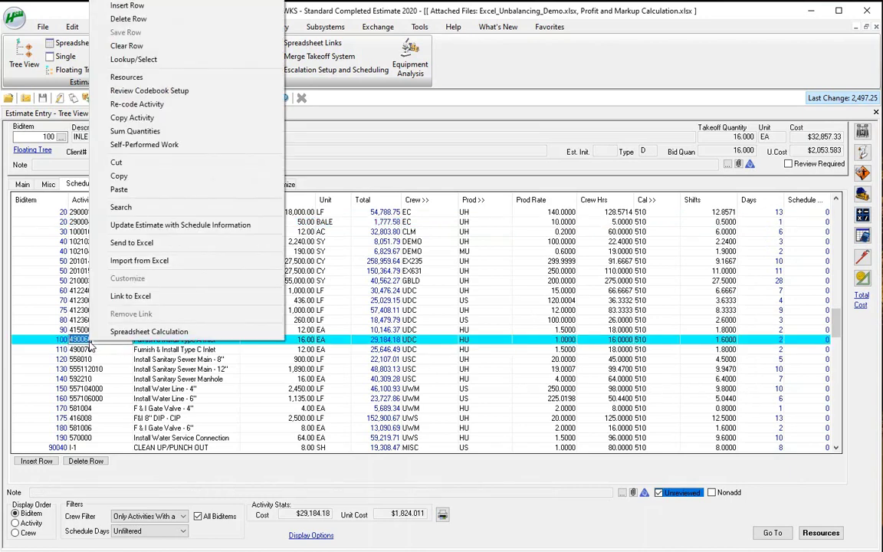
Step: Send the crewed activity grid to Excel and bring the exported workbook into view
{"action": "left_click", "coordinate": [142, 244]}
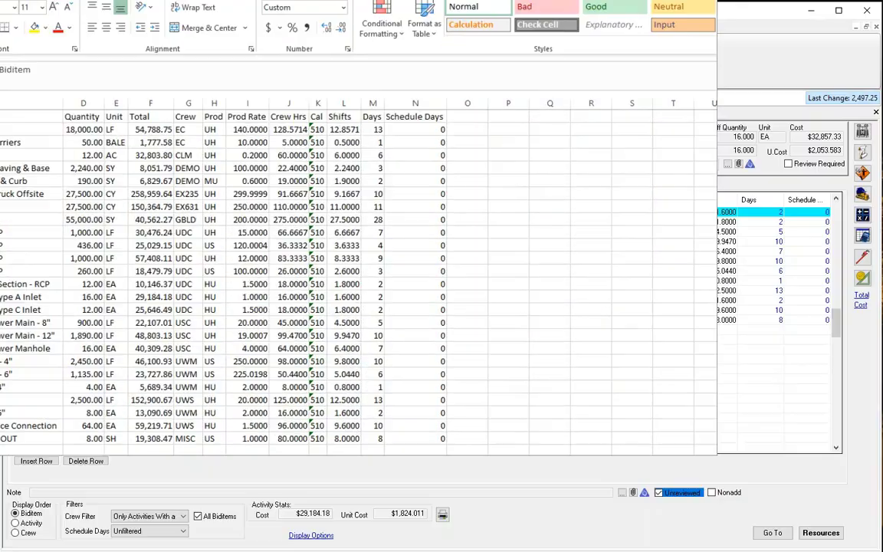
{"action": "left_click_drag", "start_coordinate": [505, 6], "coordinate": [643, 20]}
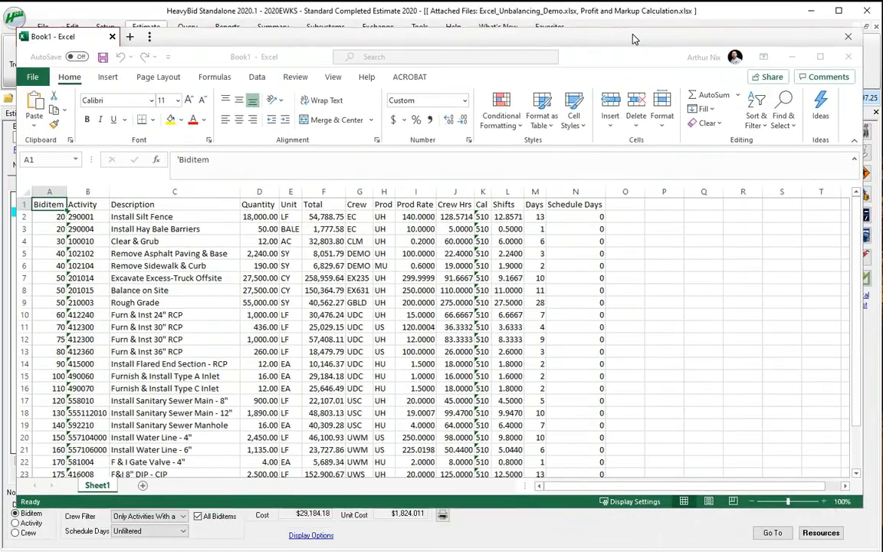
{"action": "left_click", "coordinate": [542, 246]}
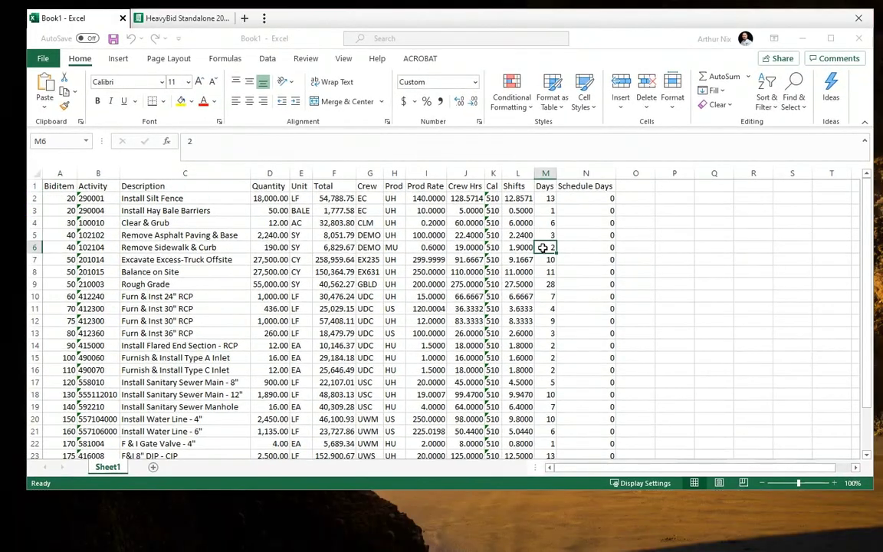
{"action": "scroll", "coordinate": [543, 247], "scroll_direction": "down", "scroll_amount": 6}
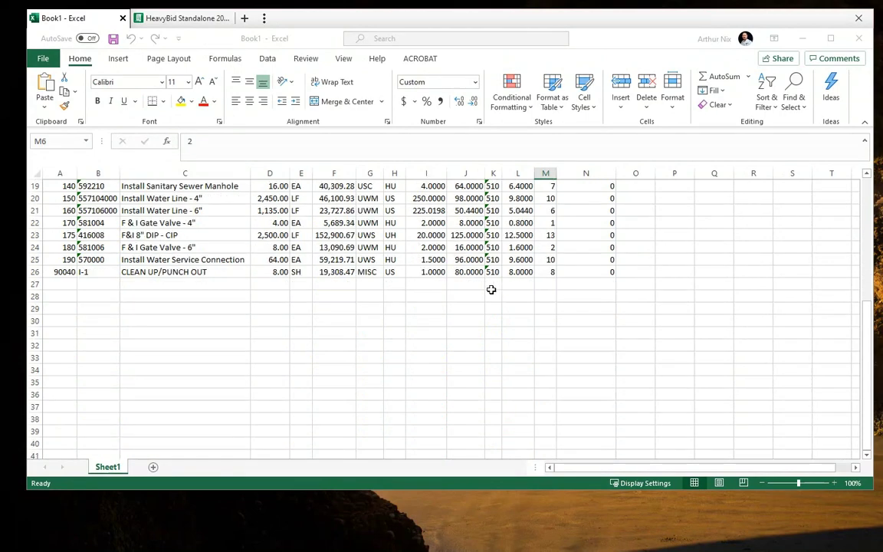
{"action": "scroll", "coordinate": [518, 289], "scroll_direction": "up", "scroll_amount": 6}
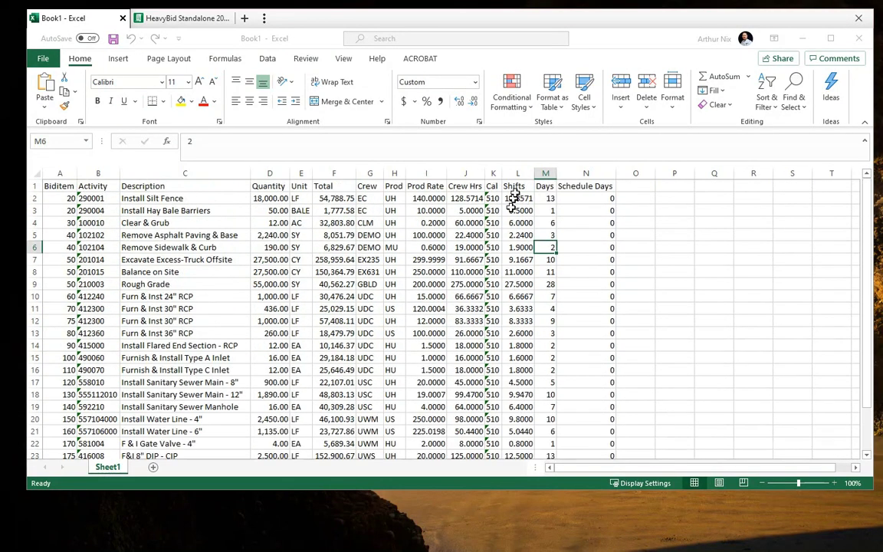
{"action": "scroll", "coordinate": [530, 294], "scroll_direction": "down", "scroll_amount": 3}
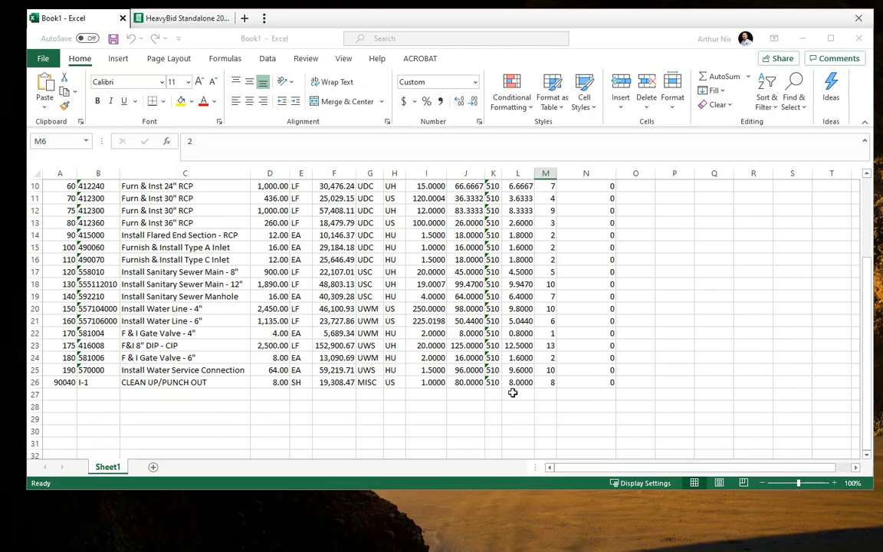
Step: AutoSum the Shifts and Days columns in L27 and M27, totalling 165.7881 shifts and 175 days
{"action": "left_click", "coordinate": [512, 393]}
{"action": "left_click", "coordinate": [718, 78]}
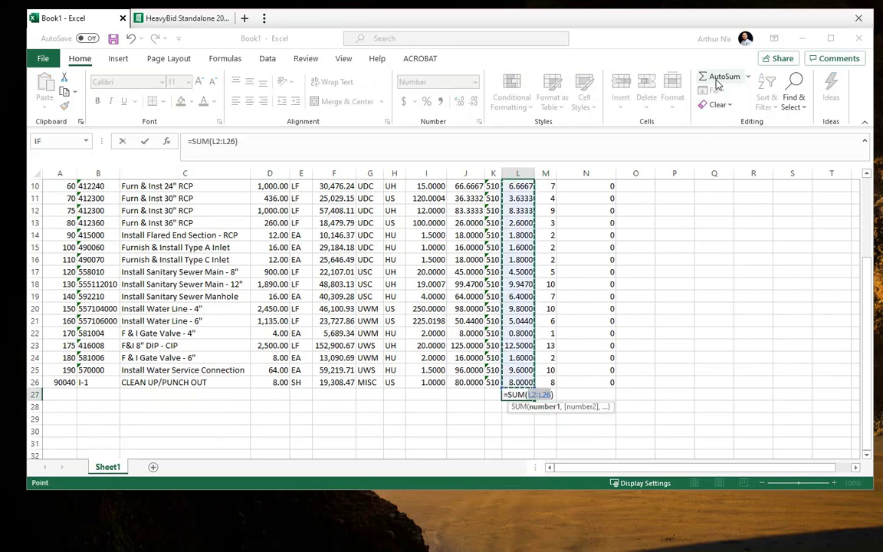
{"action": "left_click", "coordinate": [718, 84]}
{"action": "left_click", "coordinate": [556, 394]}
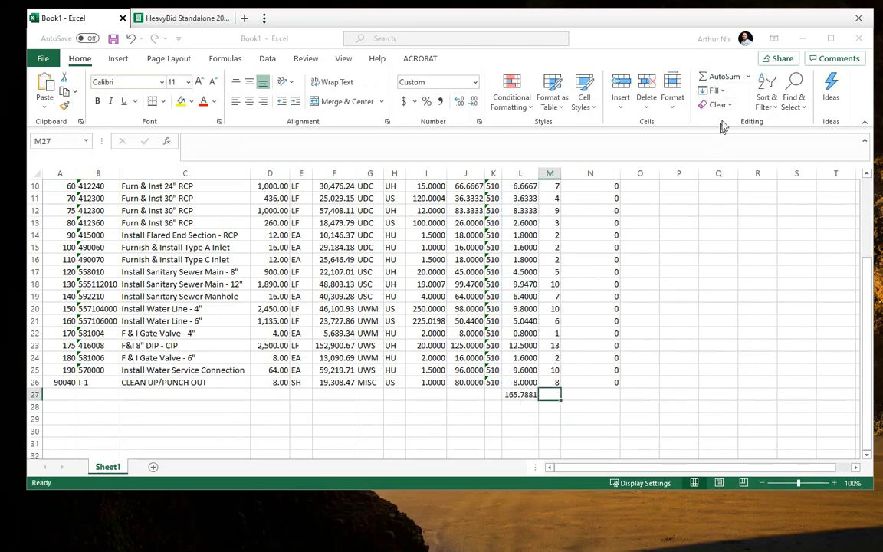
{"action": "left_click", "coordinate": [725, 76]}
{"action": "left_click", "coordinate": [725, 77]}
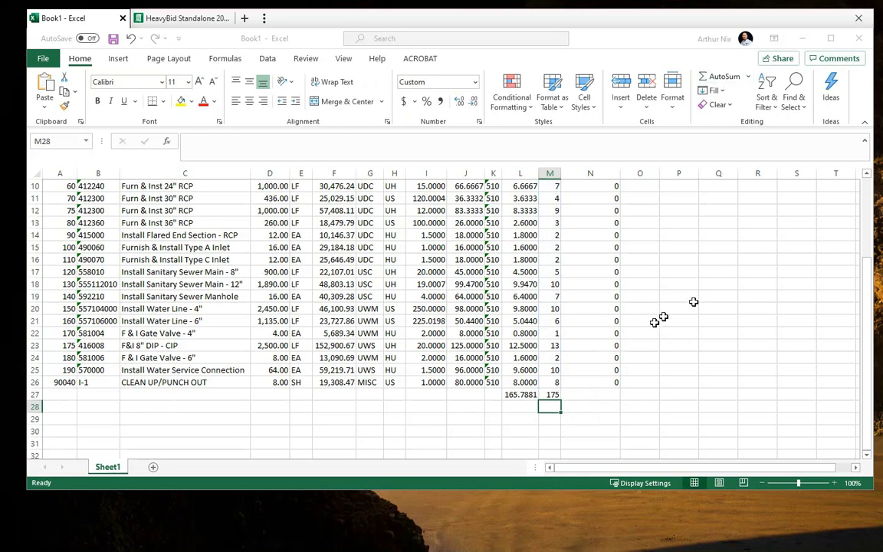
{"action": "left_click", "coordinate": [525, 393]}
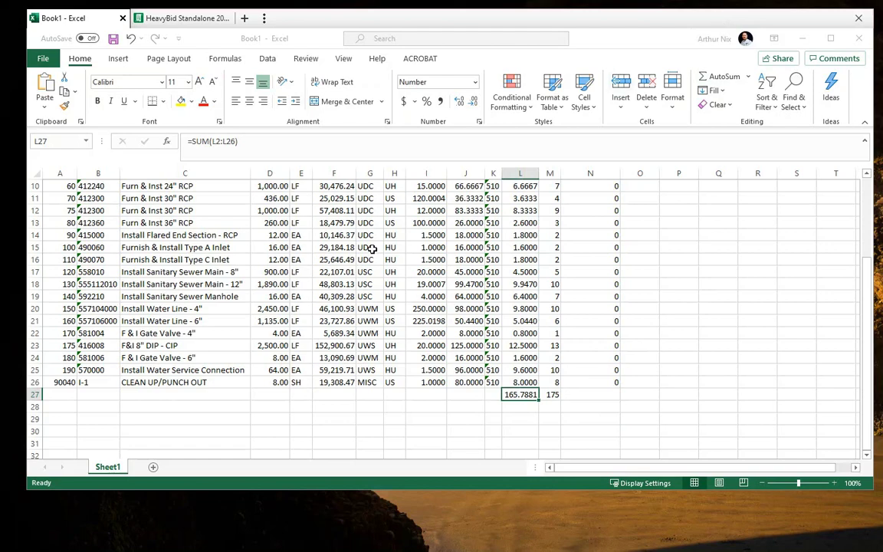
Step: Scroll through the exported sheet and inspect the Prod code in cell H8
{"action": "scroll", "coordinate": [389, 311], "scroll_direction": "up", "scroll_amount": 3}
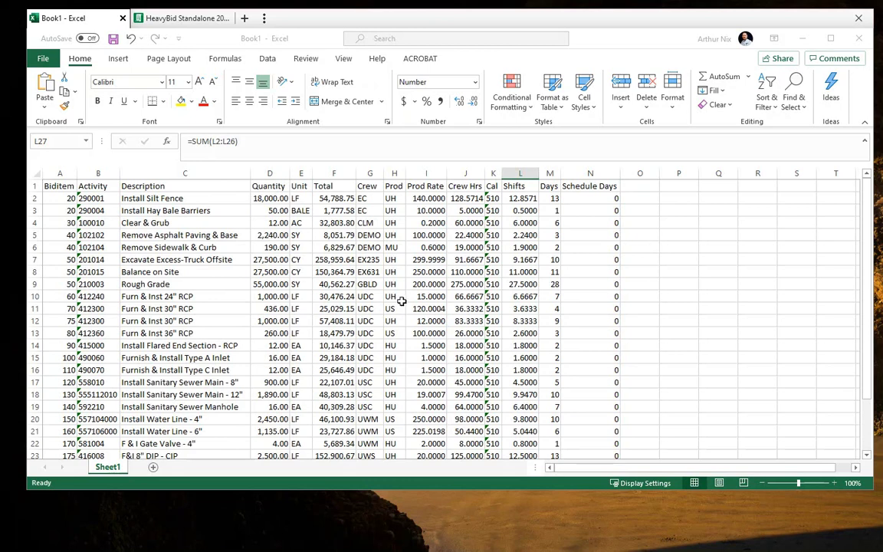
{"action": "scroll", "coordinate": [432, 356], "scroll_direction": "down", "scroll_amount": 1}
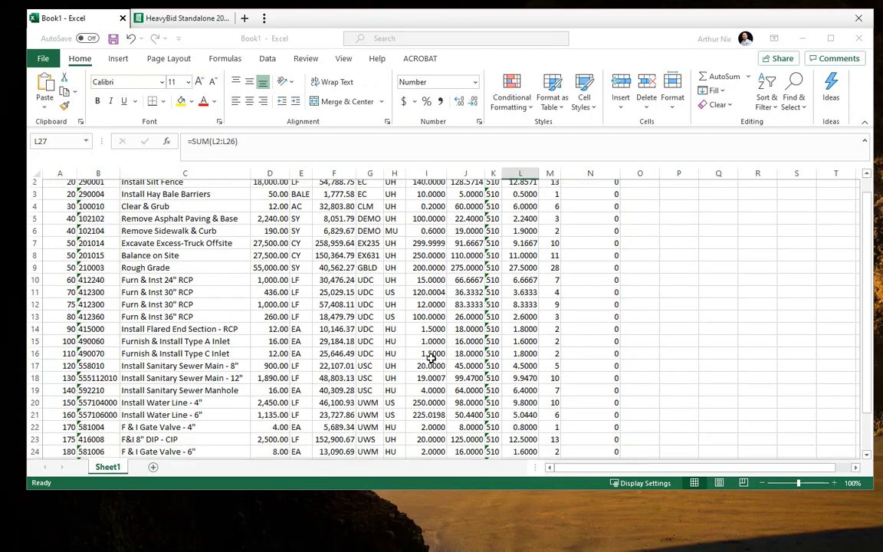
{"action": "scroll", "coordinate": [431, 356], "scroll_direction": "down", "scroll_amount": 2}
{"action": "scroll", "coordinate": [394, 307], "scroll_direction": "up", "scroll_amount": 2}
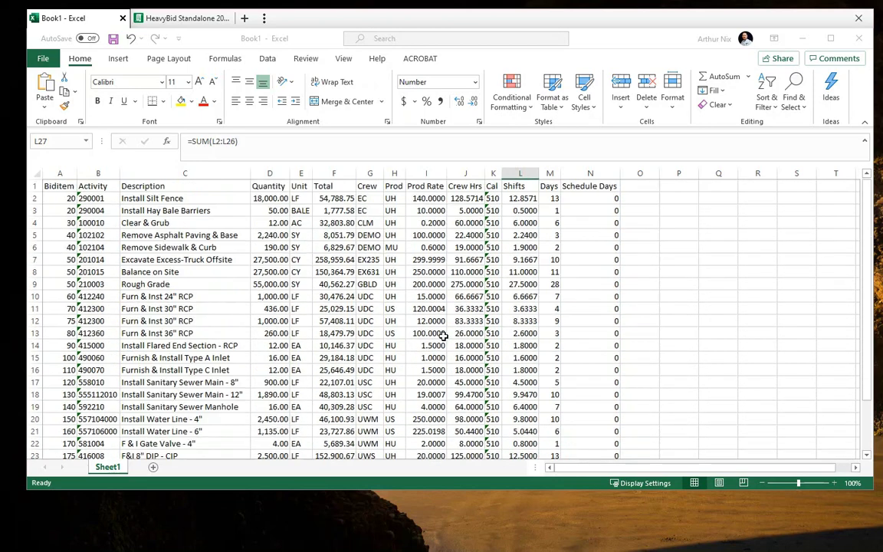
{"action": "left_click", "coordinate": [392, 273]}
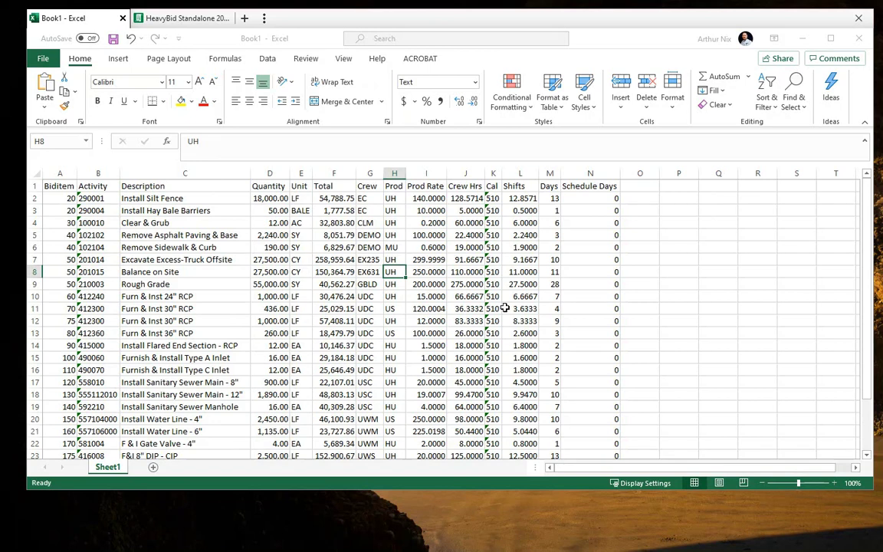
{"action": "scroll", "coordinate": [528, 334], "scroll_direction": "down", "scroll_amount": 4}
{"action": "scroll", "coordinate": [528, 333], "scroll_direction": "up", "scroll_amount": 4}
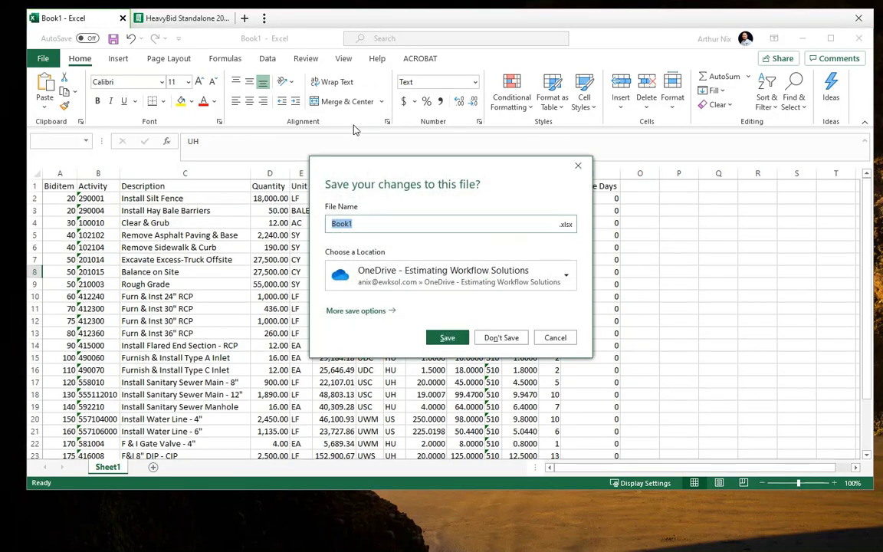
Step: Close the Excel workbook without saving, stay in HeavyBid, and select the biditem 120 row
{"action": "left_click", "coordinate": [503, 338]}
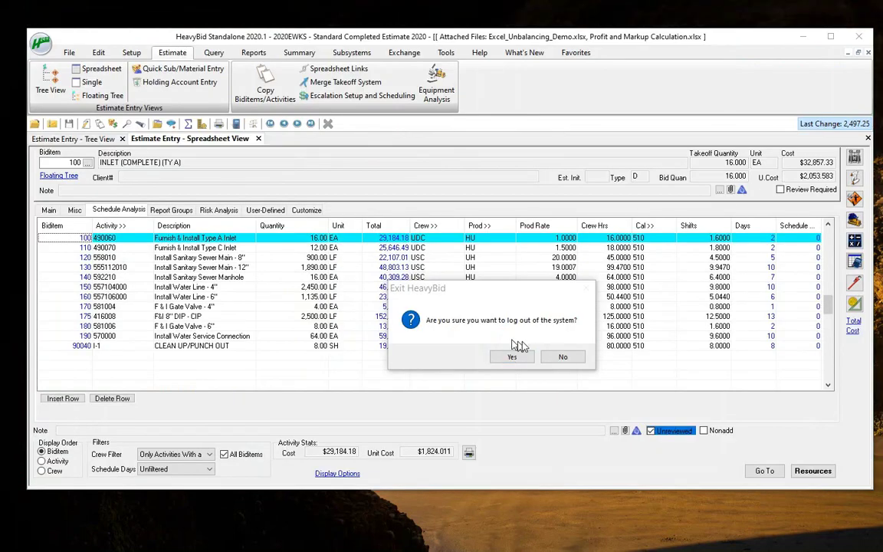
{"action": "left_click", "coordinate": [563, 358]}
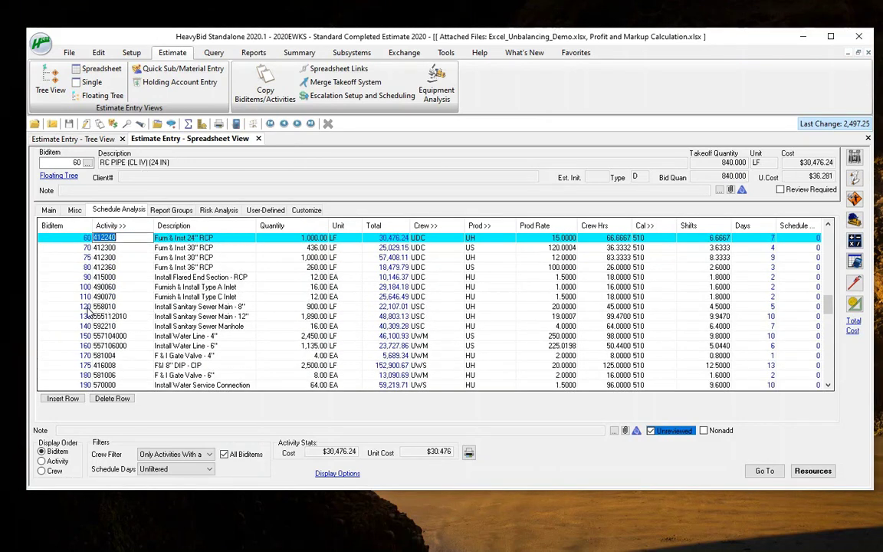
{"action": "left_click", "coordinate": [89, 307]}
Step: Open the activity grid's Customize > Select Columns dialog
{"action": "right_click", "coordinate": [120, 328]}
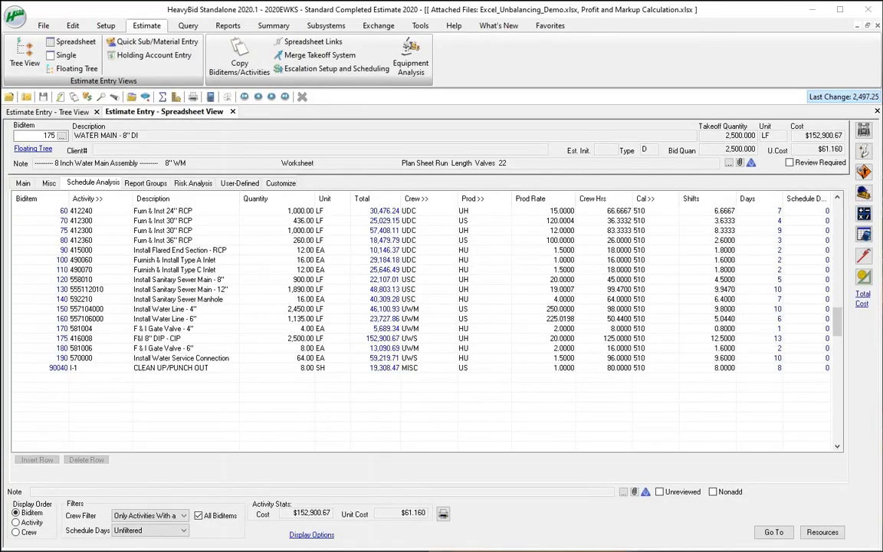
{"action": "left_click", "coordinate": [281, 184]}
{"action": "left_click", "coordinate": [284, 188]}
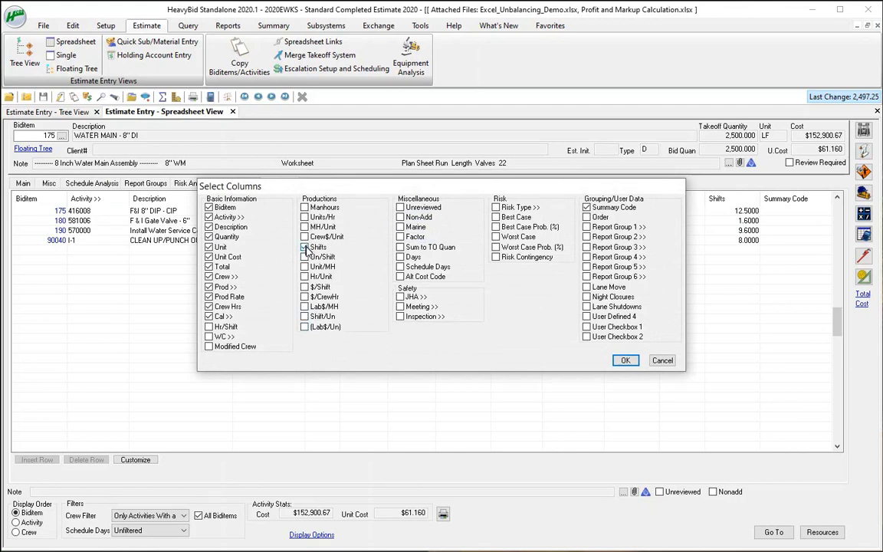
Step: Confirm the Select Columns dialog with OK
{"action": "left_click", "coordinate": [625, 360]}
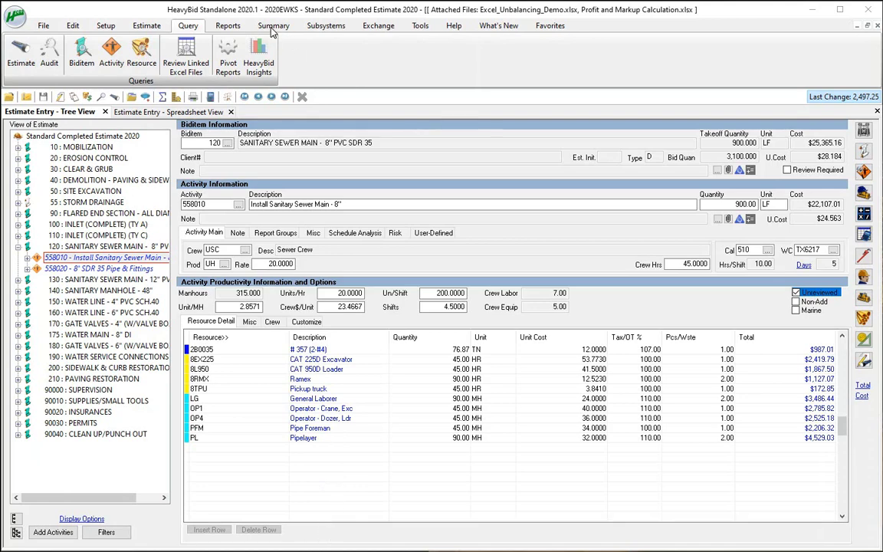
Step: Open Query > Activity inquiry and apply the Shifts Calculation report template
{"action": "left_click", "coordinate": [189, 28]}
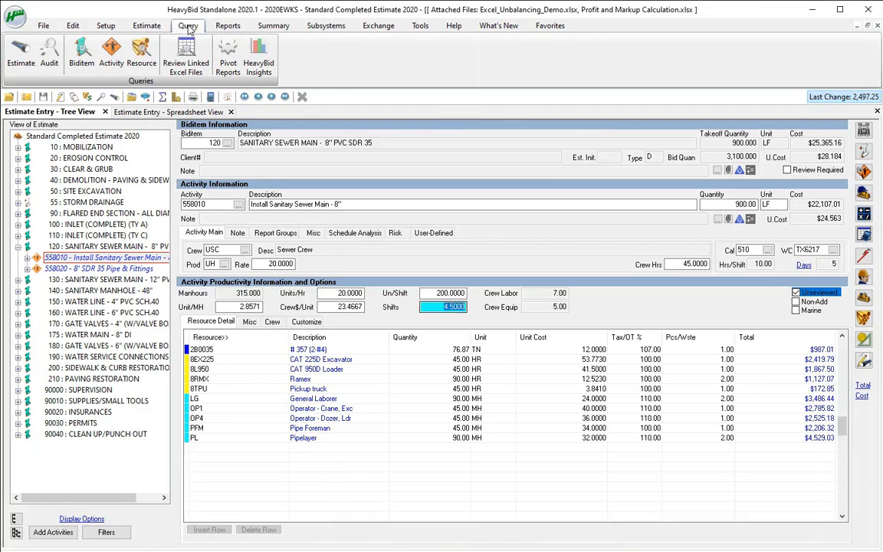
{"action": "left_click", "coordinate": [112, 59]}
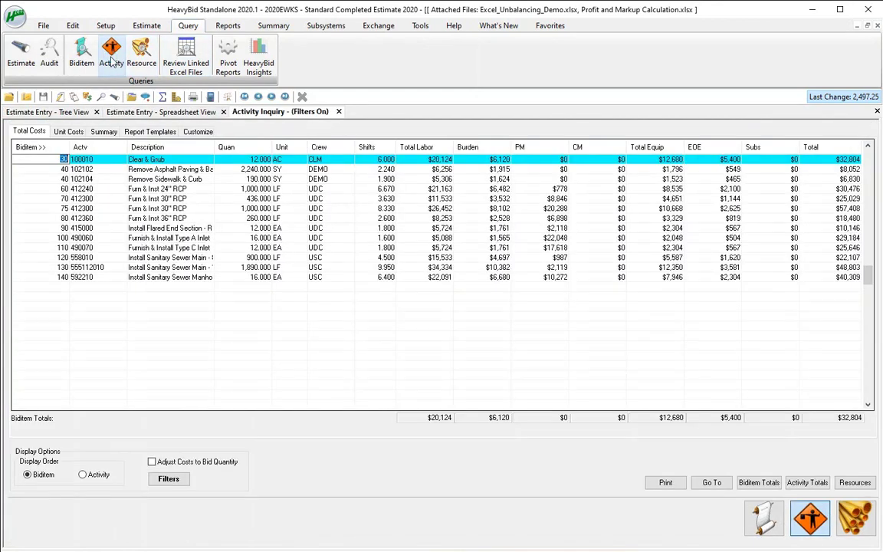
{"action": "left_click", "coordinate": [32, 134]}
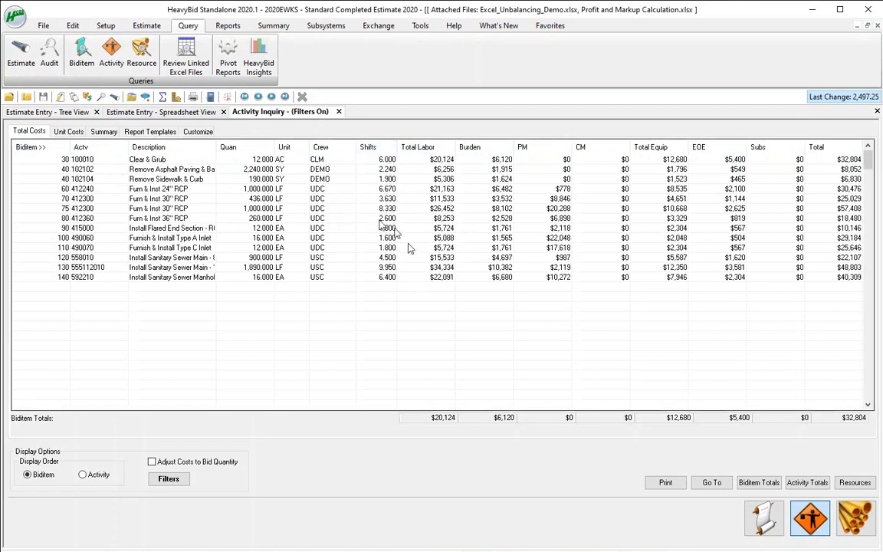
{"action": "left_click", "coordinate": [134, 133]}
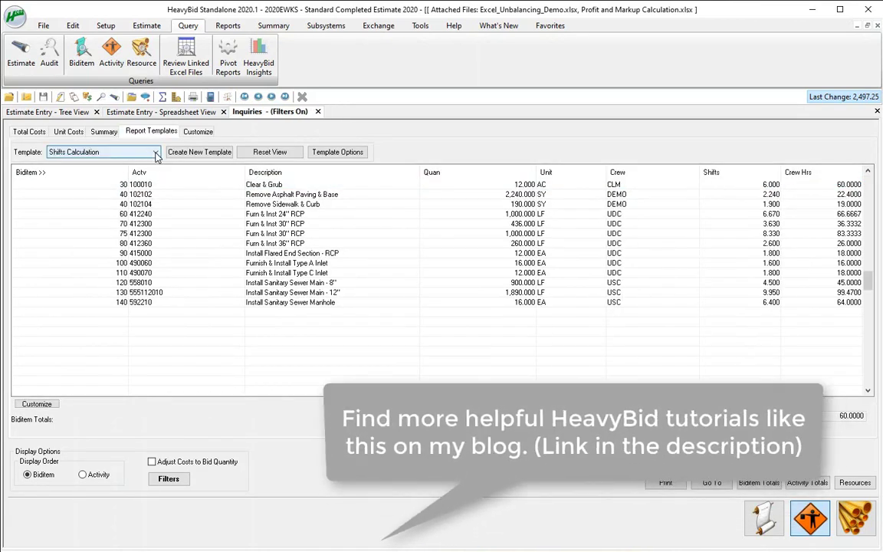
{"action": "left_click", "coordinate": [155, 153]}
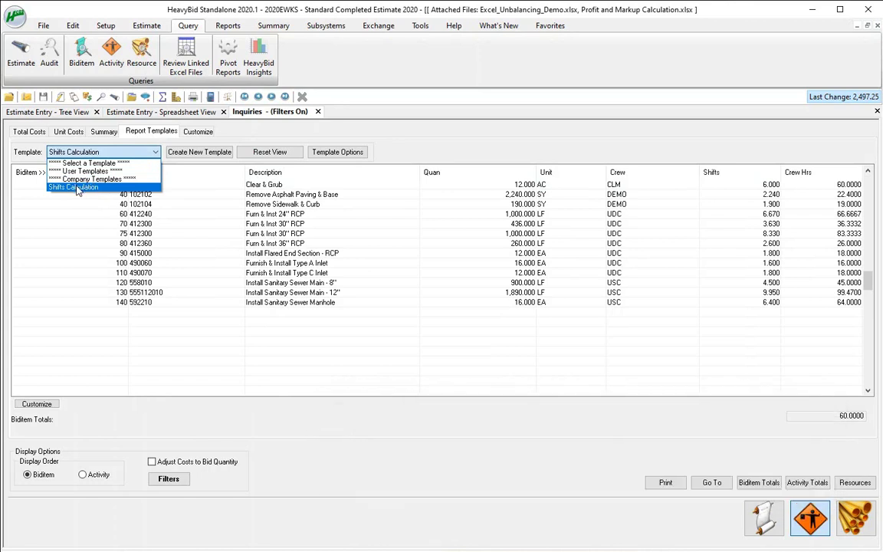
{"action": "left_click", "coordinate": [76, 188]}
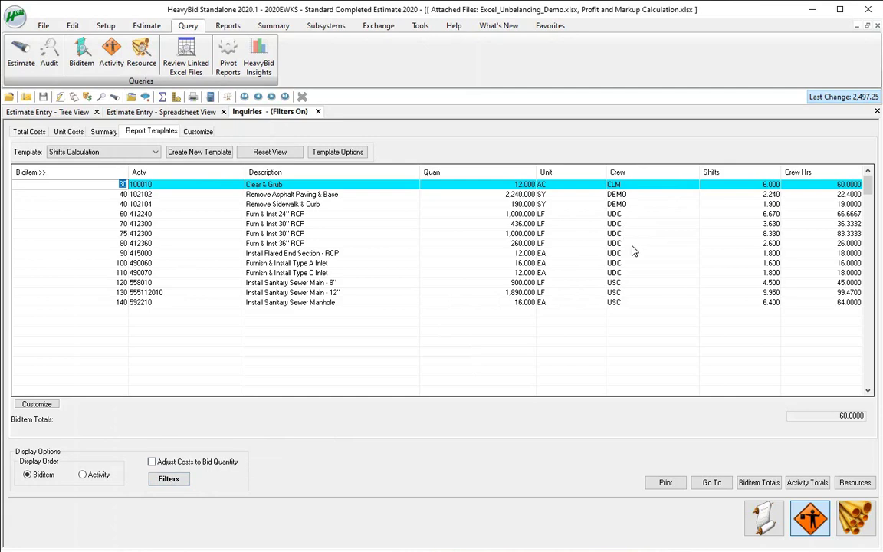
Step: Review the inquiry's Crew Code filter list, then cancel out of Filters without changes
{"action": "left_click", "coordinate": [170, 479]}
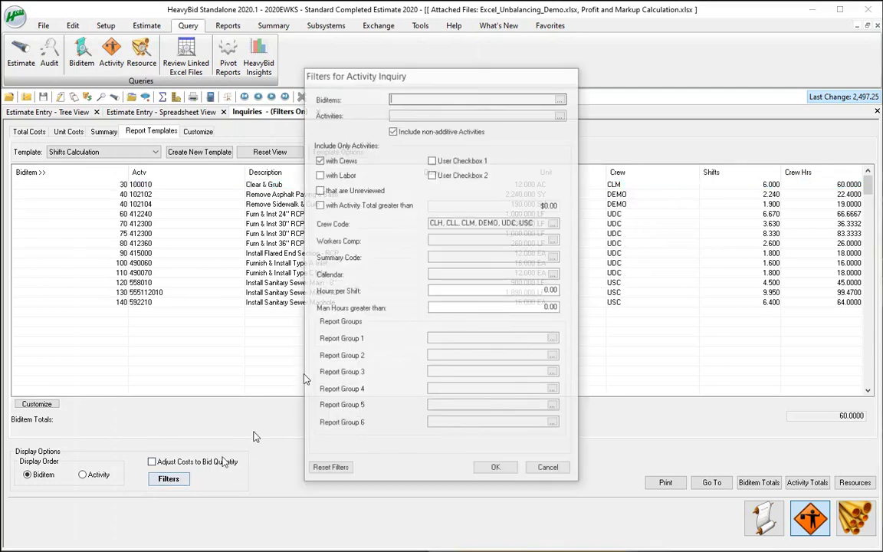
{"action": "left_click", "coordinate": [554, 223]}
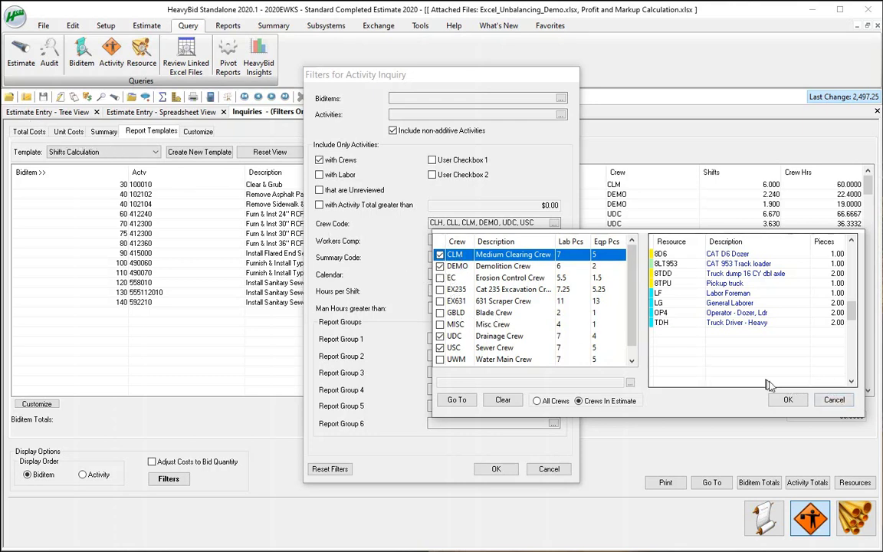
{"action": "left_click", "coordinate": [834, 399]}
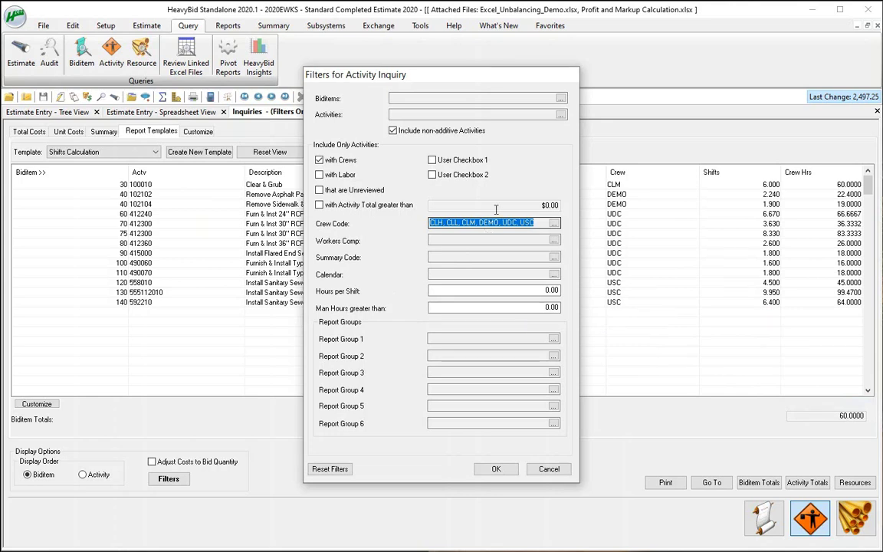
{"action": "left_click", "coordinate": [561, 468]}
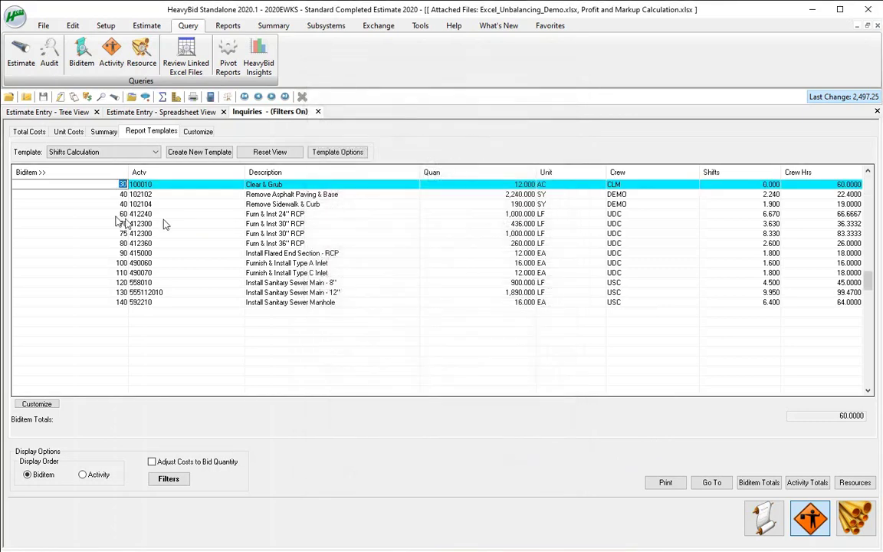
Step: Reapply Shifts Calculation and confirm the crew filter CLH, CLL, CLM, DEMO, UDC, USC
{"action": "left_click", "coordinate": [145, 152]}
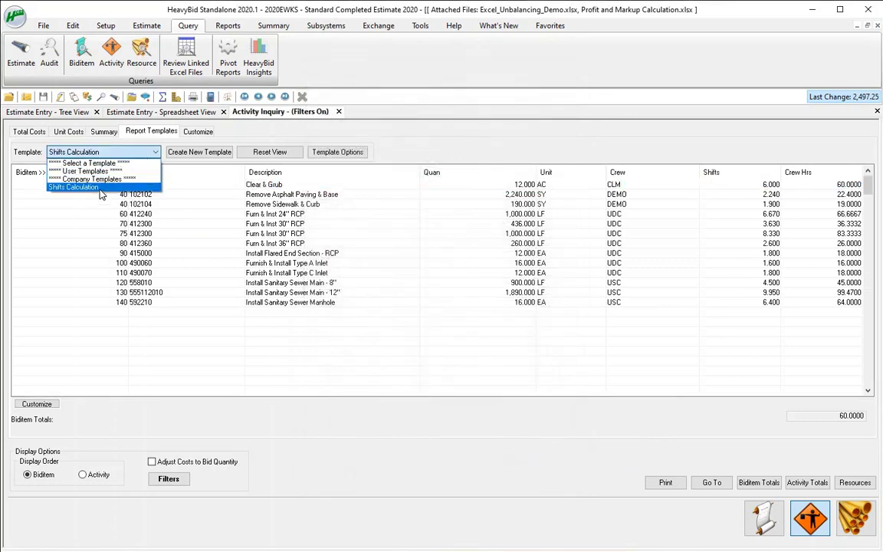
{"action": "left_click", "coordinate": [98, 189]}
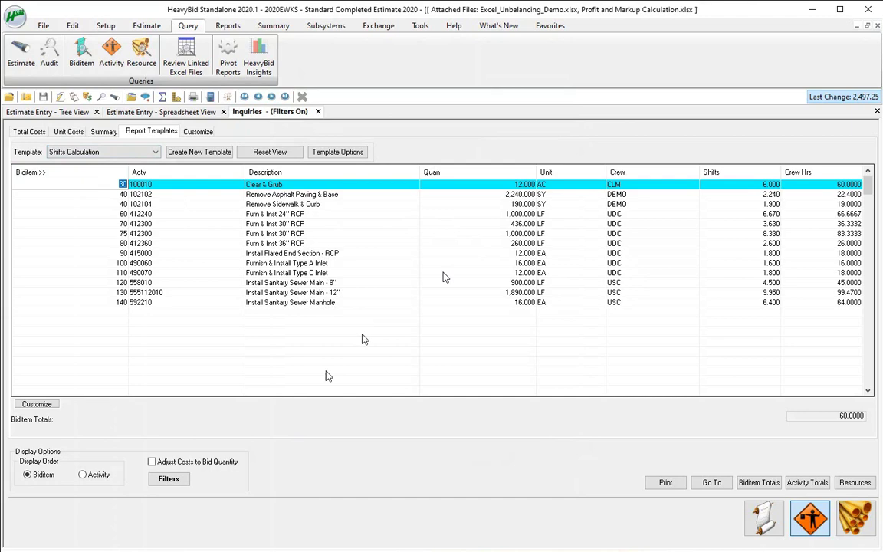
{"action": "left_click", "coordinate": [170, 479]}
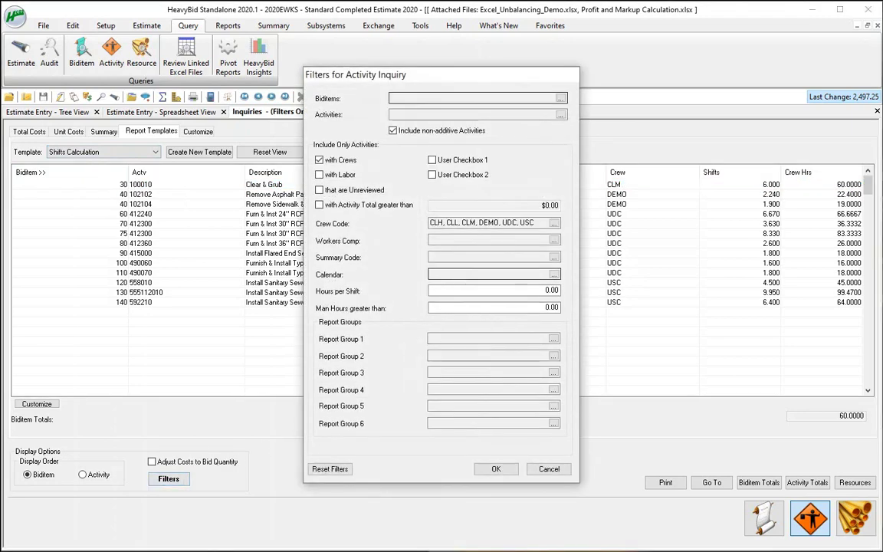
{"action": "left_click_drag", "start_coordinate": [535, 222], "coordinate": [421, 228]}
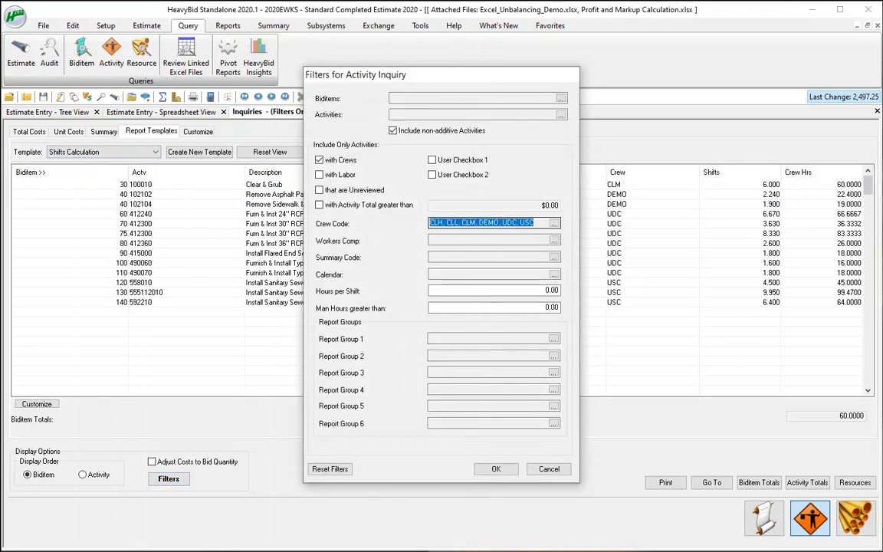
{"action": "left_click", "coordinate": [496, 467]}
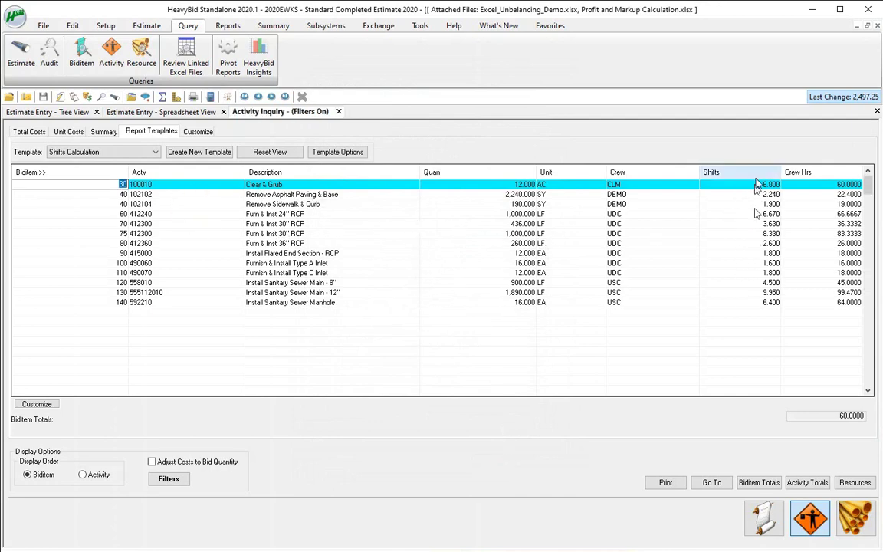
{"action": "left_click", "coordinate": [36, 406]}
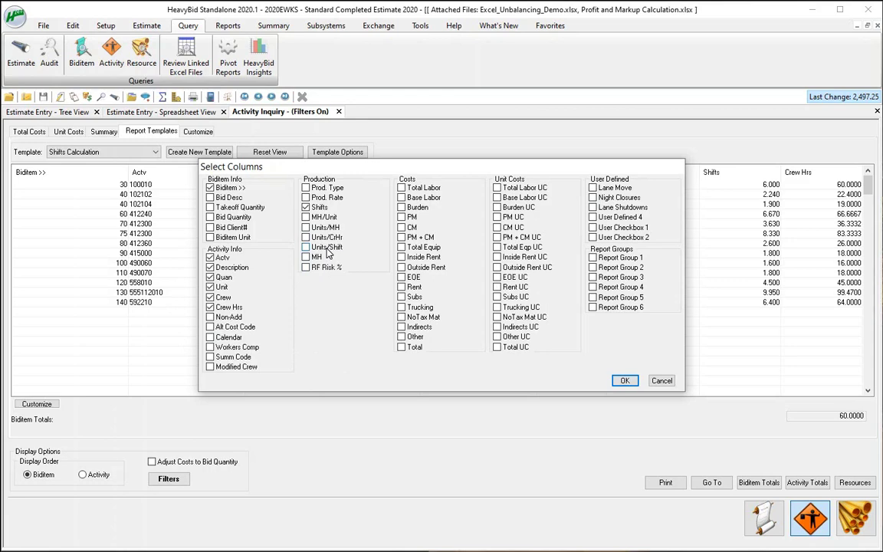
{"action": "left_click", "coordinate": [661, 380]}
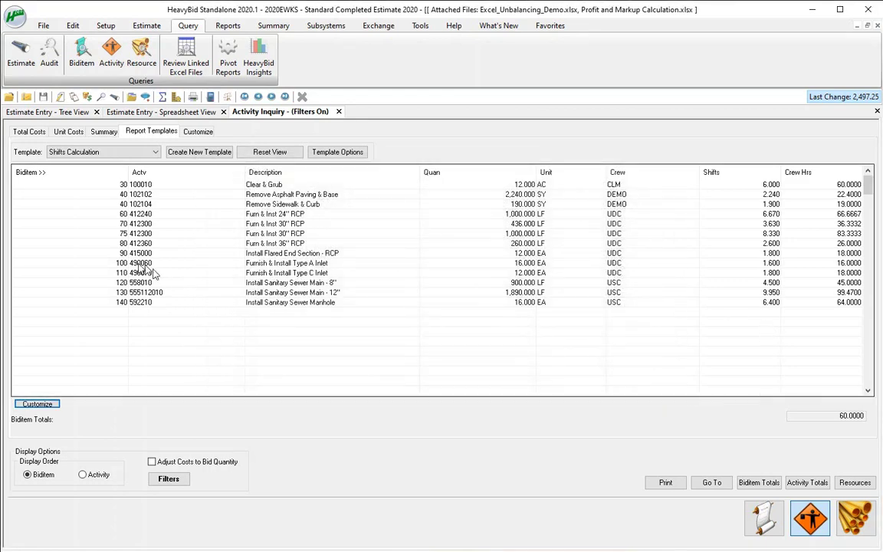
{"action": "right_click", "coordinate": [113, 254]}
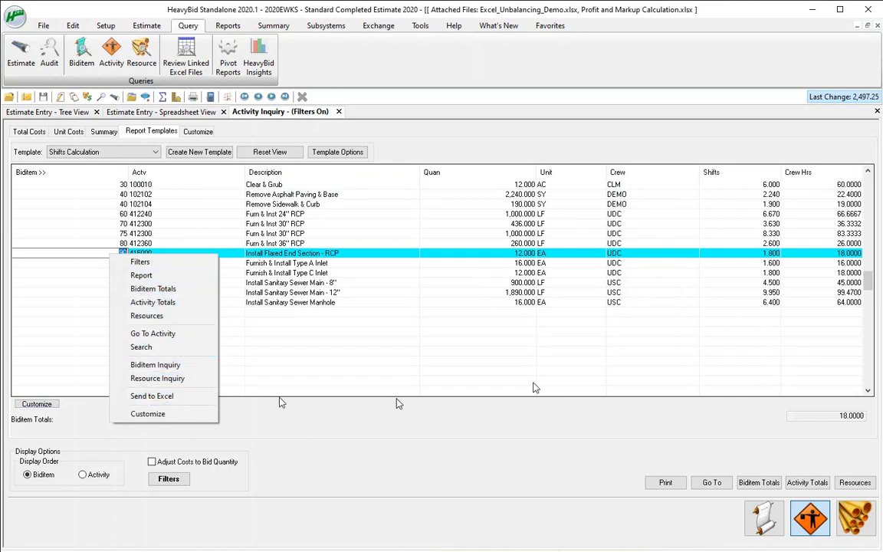
{"action": "left_click", "coordinate": [751, 304]}
{"action": "left_click", "coordinate": [745, 303]}
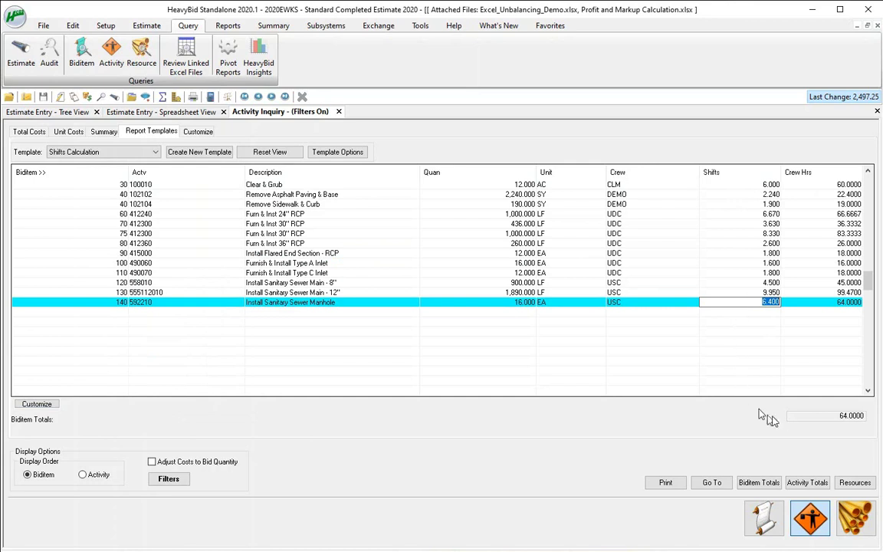
{"action": "left_click", "coordinate": [666, 483]}
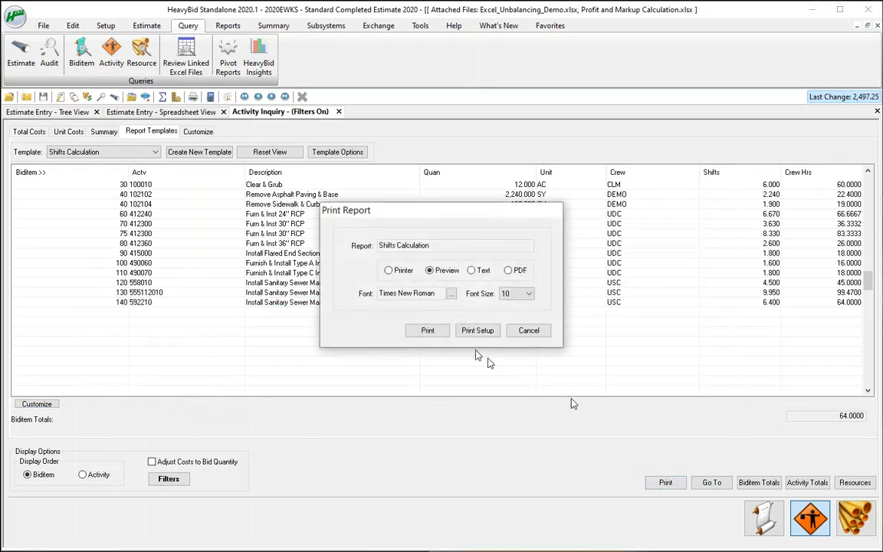
{"action": "left_click", "coordinate": [426, 330]}
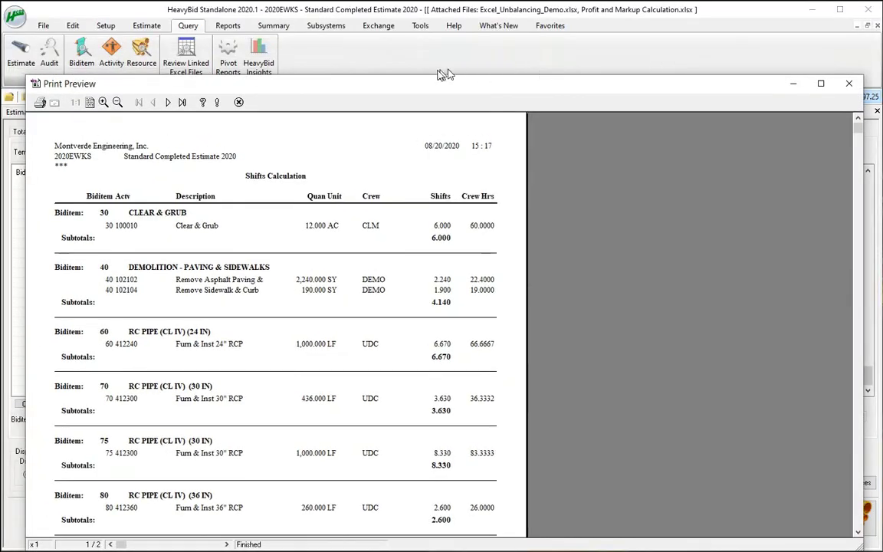
{"action": "left_click_drag", "start_coordinate": [443, 73], "coordinate": [447, 50]}
{"action": "left_click", "coordinate": [174, 57]}
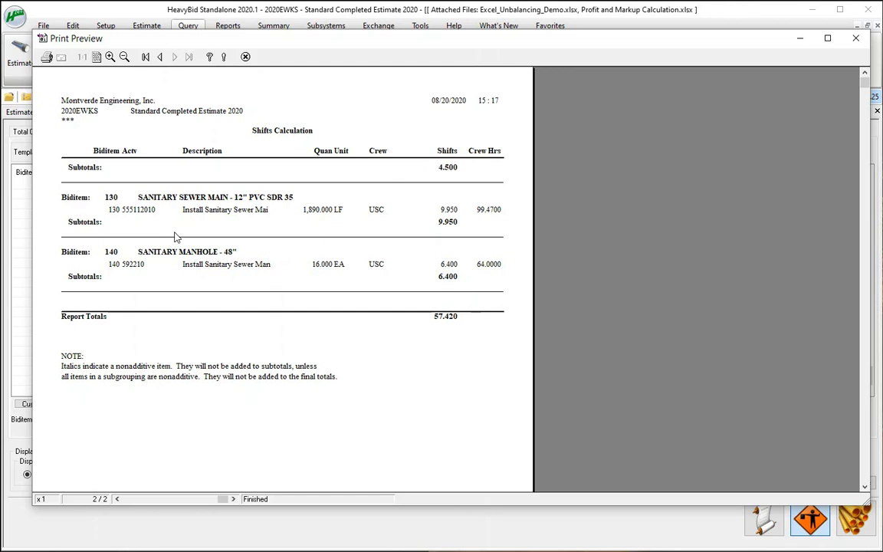
{"action": "left_click", "coordinate": [854, 39]}
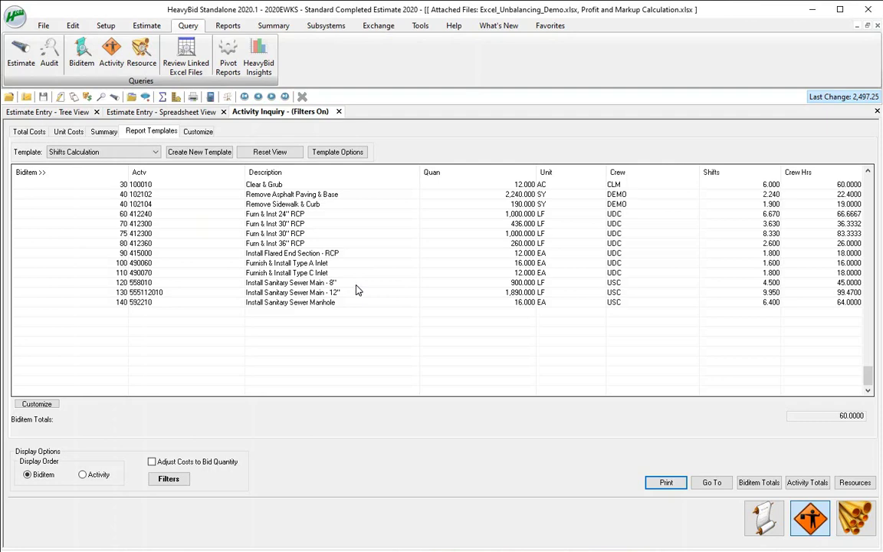
{"action": "left_click", "coordinate": [169, 479]}
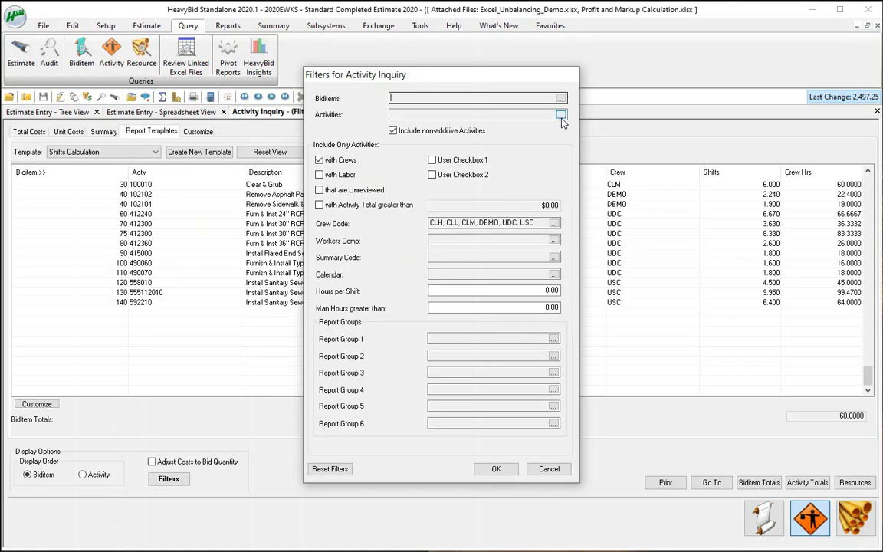
{"action": "left_click", "coordinate": [548, 468]}
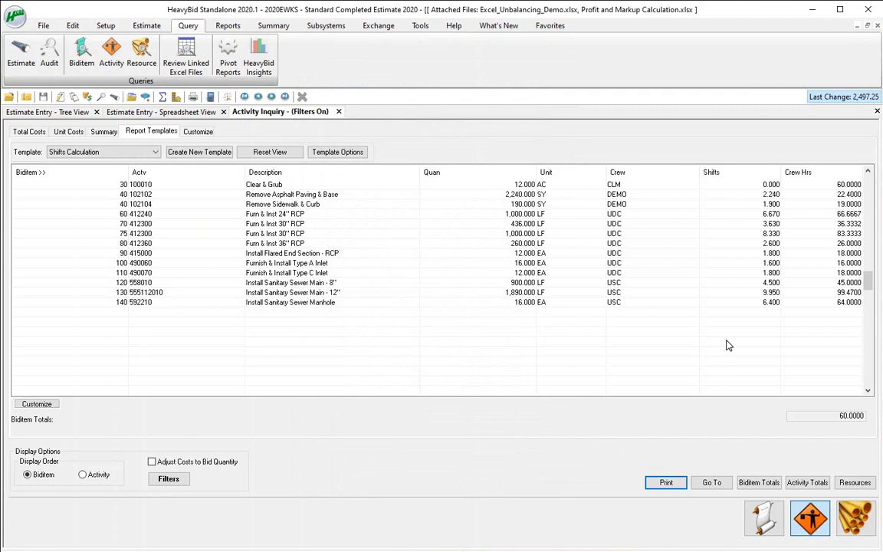